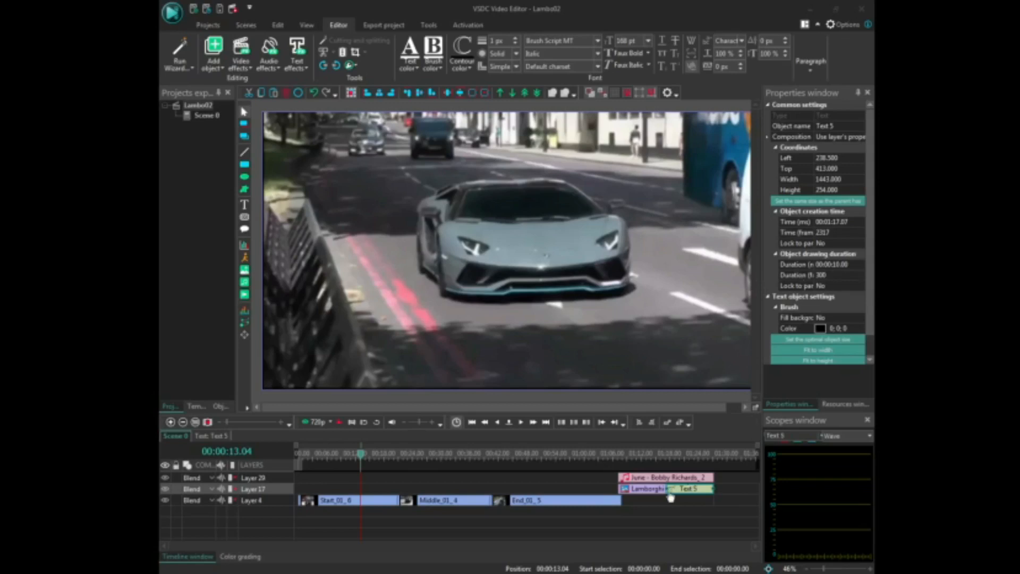
Step: Add a Push transition on a new layer inside the "Lamborghini Super cars" text and place it at the text's start
left_click_drag(365, 456, 676, 463)
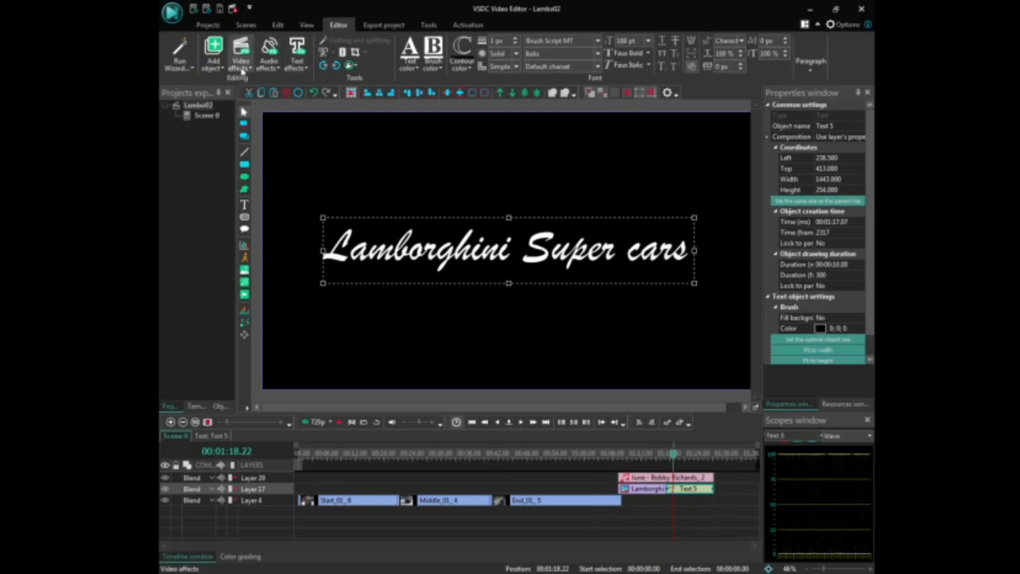
left_click(242, 72)
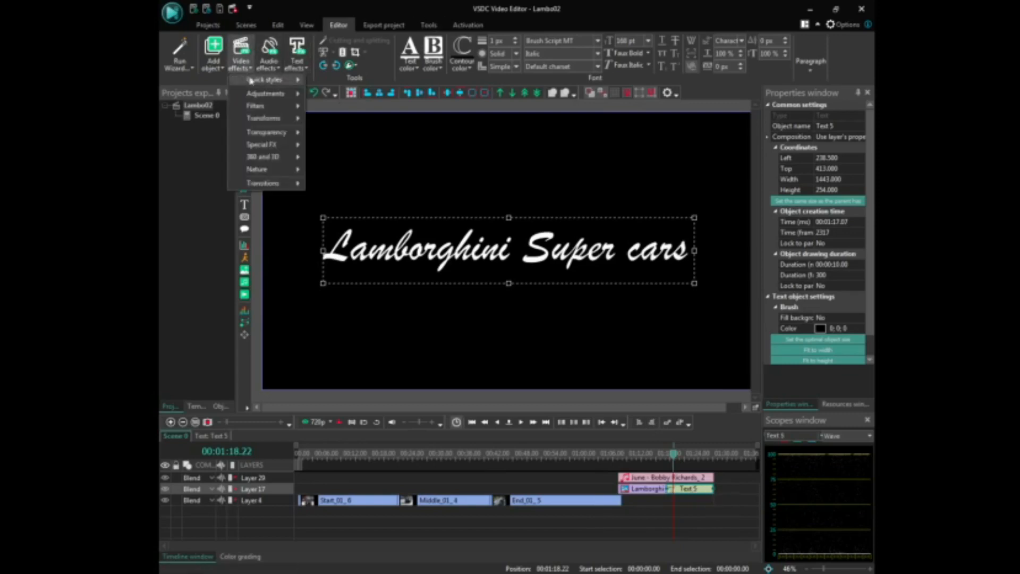
mouse_move(281, 188)
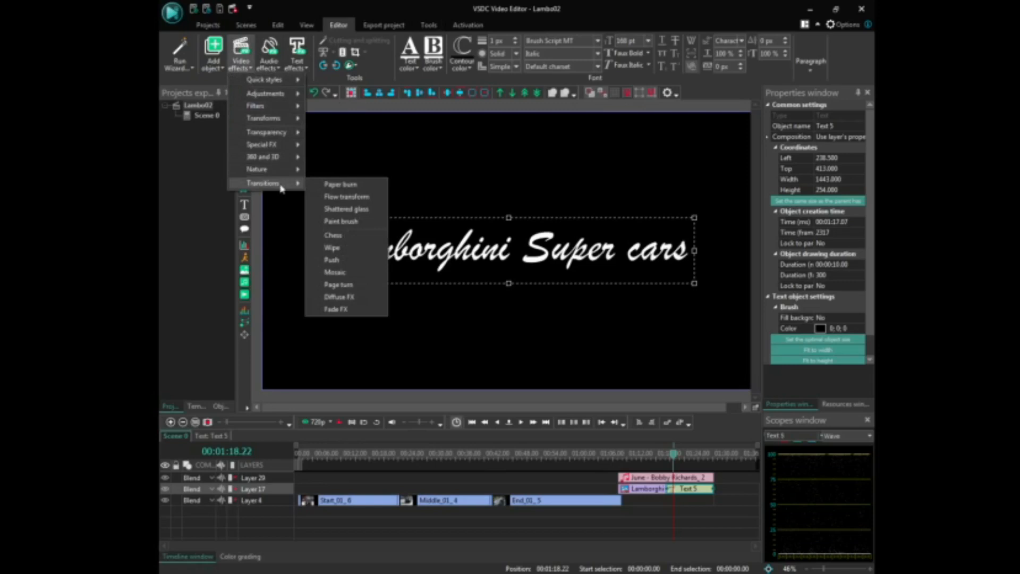
left_click(336, 263)
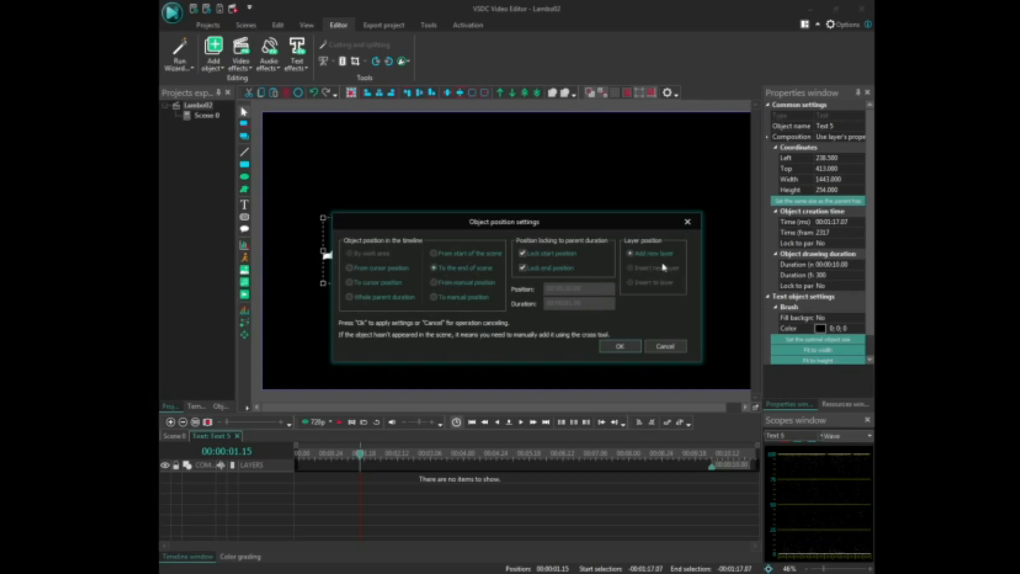
left_click(626, 348)
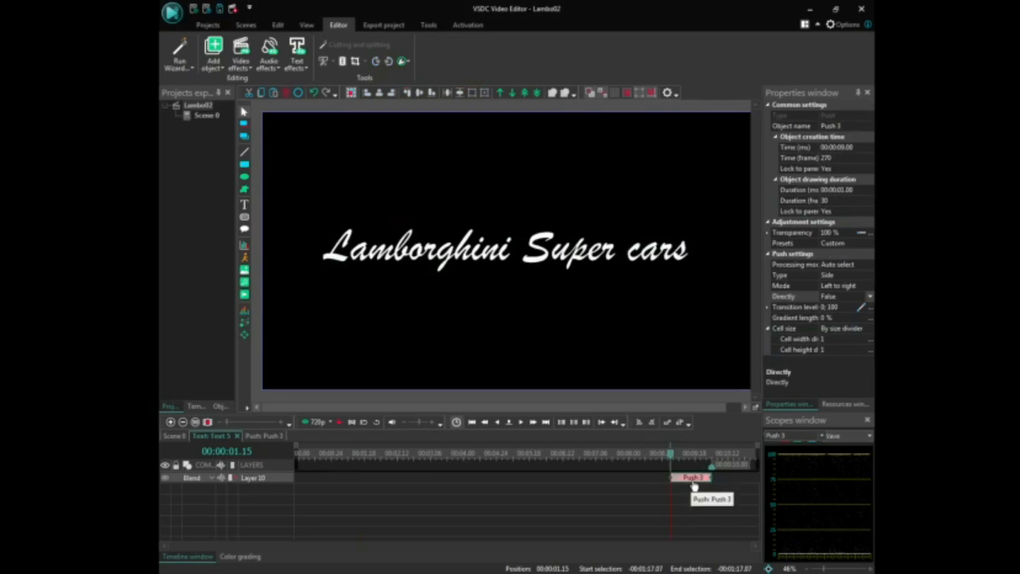
left_click_drag(693, 486, 325, 478)
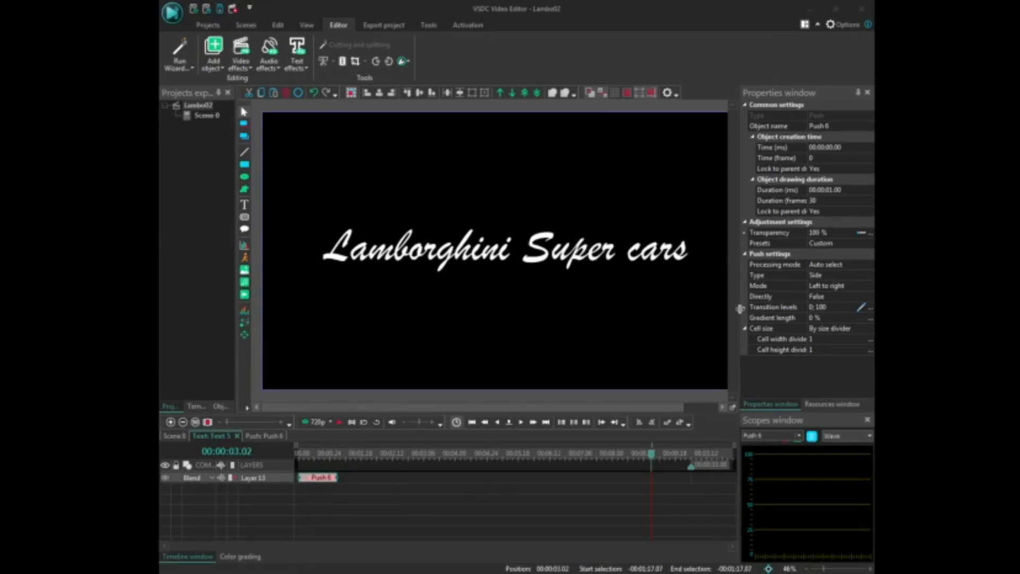
Step: Set the opening Push transition's mode to Right to left and Directly to True, and save the project
left_click_drag(740, 309, 673, 308)
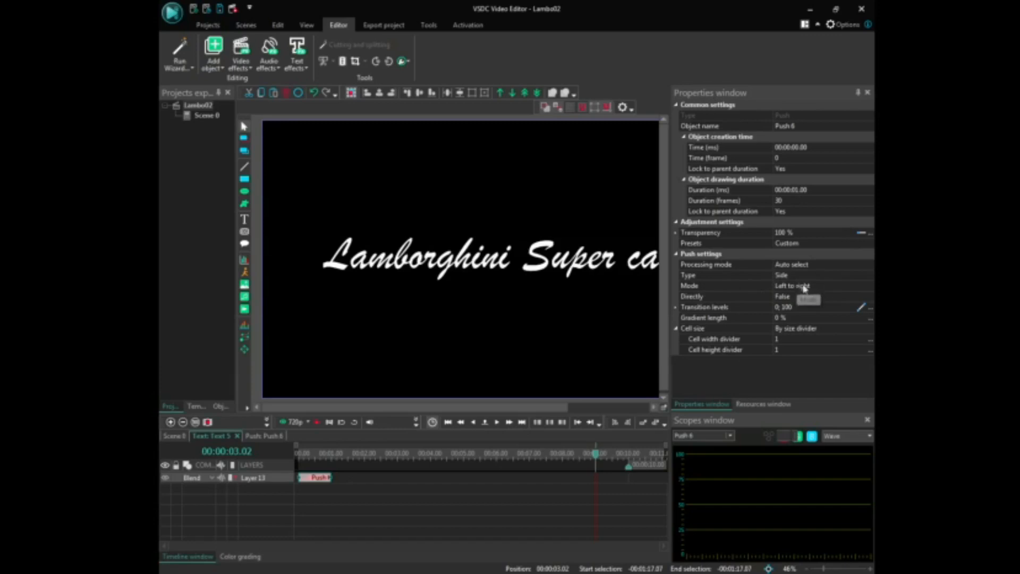
left_click(827, 289)
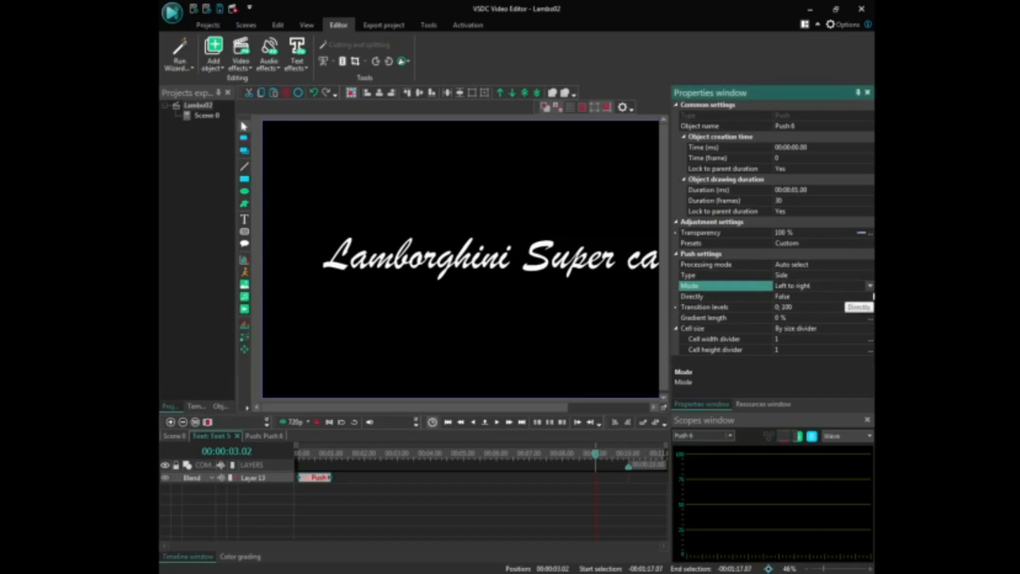
left_click(870, 285)
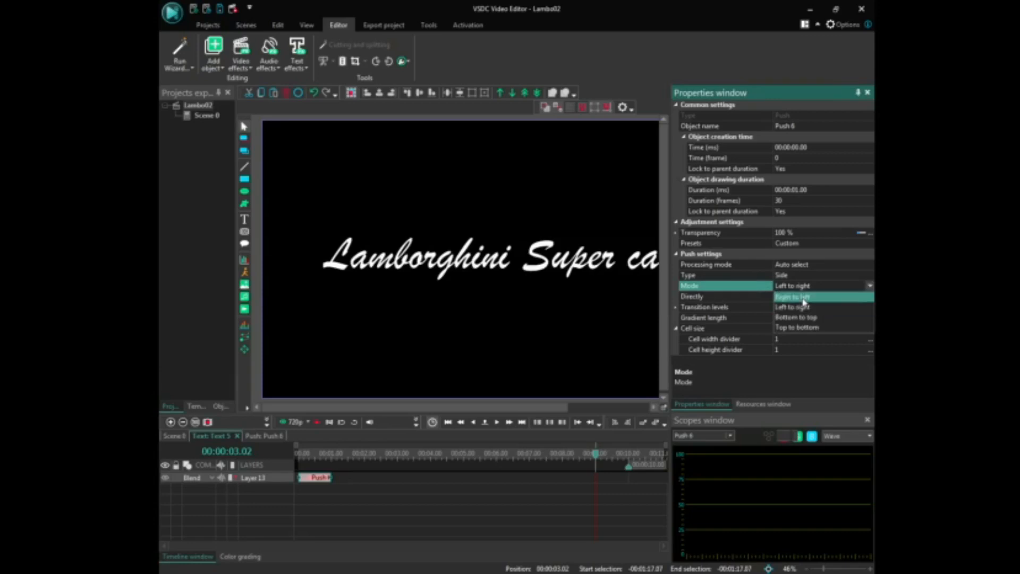
left_click(804, 297)
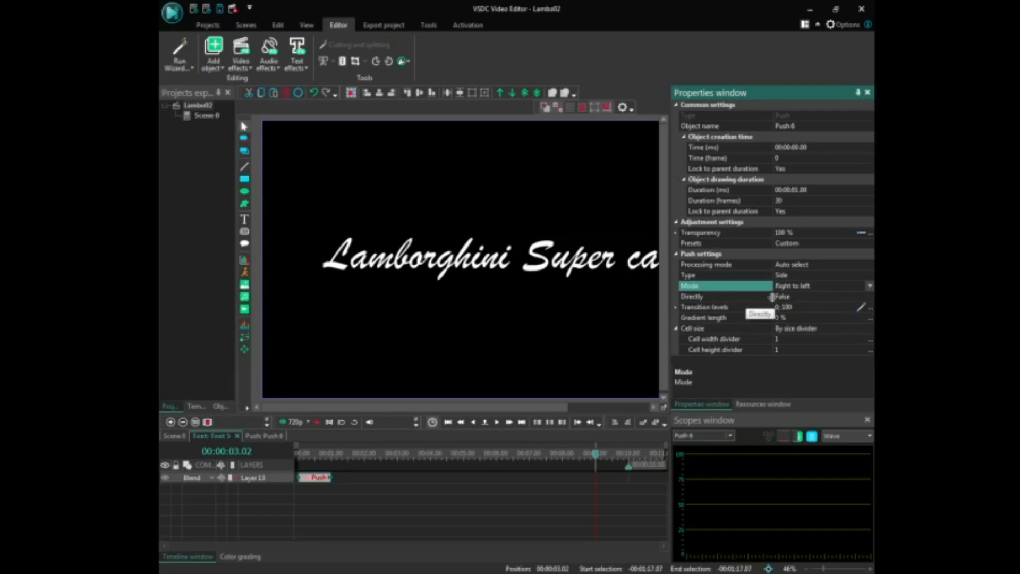
left_click(846, 299)
left_click(869, 299)
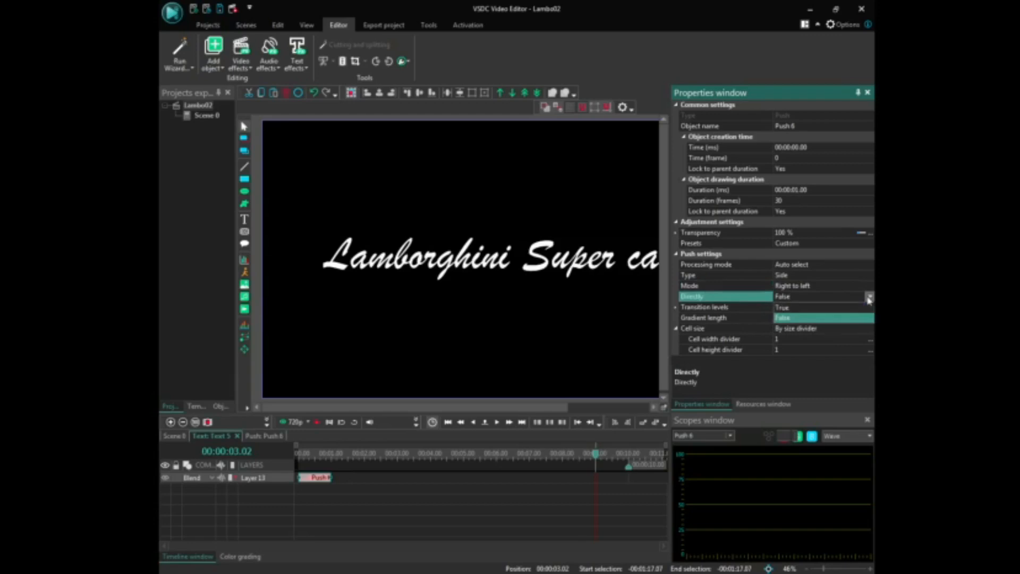
left_click(793, 312)
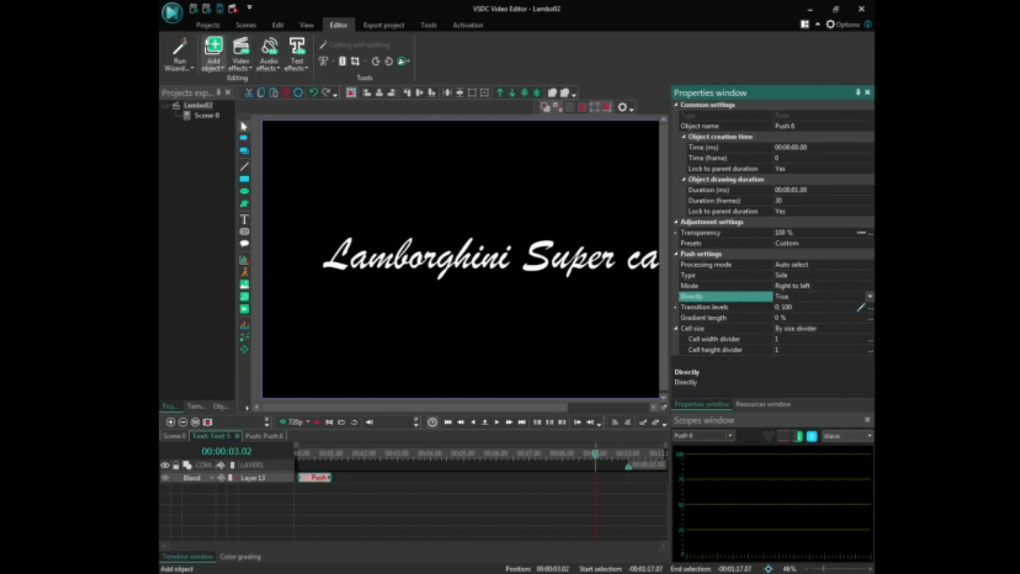
left_click(220, 10)
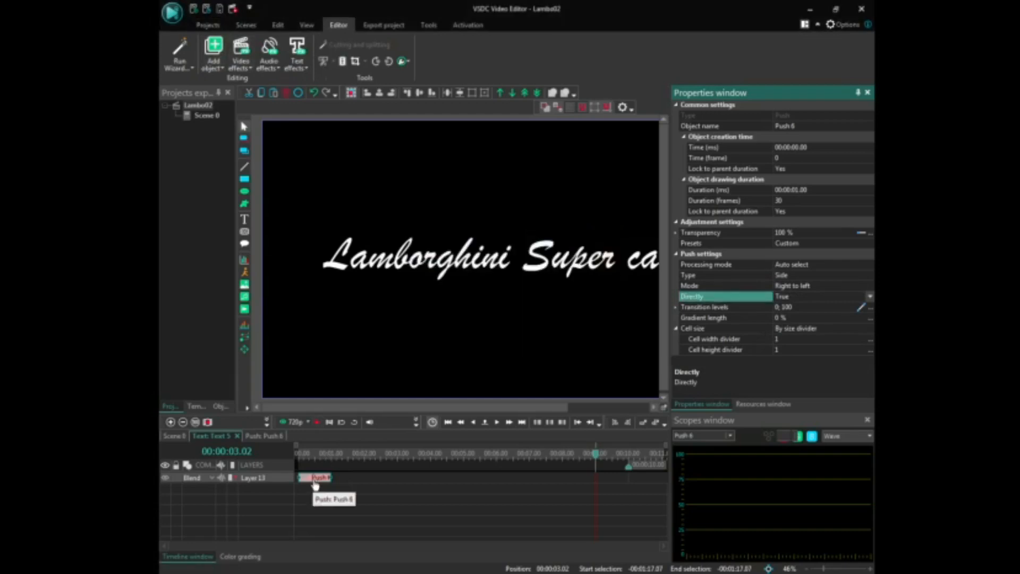
Step: Duplicate the opening Push transition and lengthen both transitions to 00:00:01.07
left_click(315, 479)
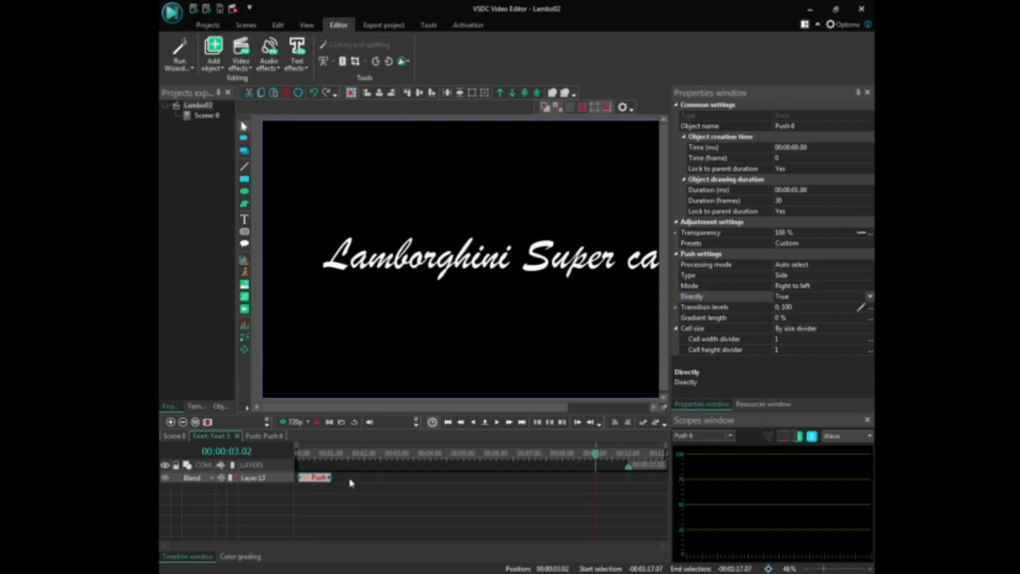
left_click(390, 483)
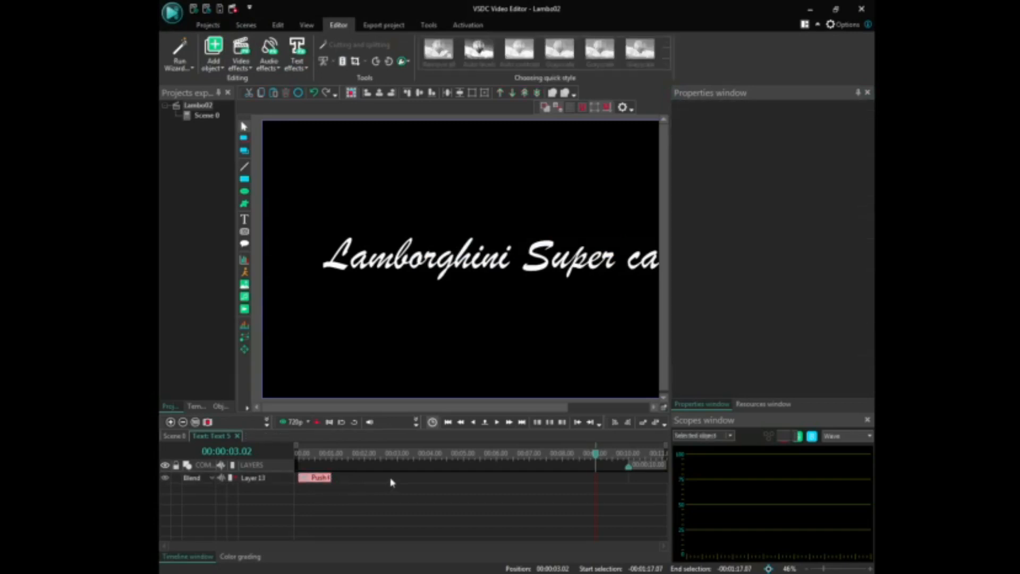
key("ctrl+v")
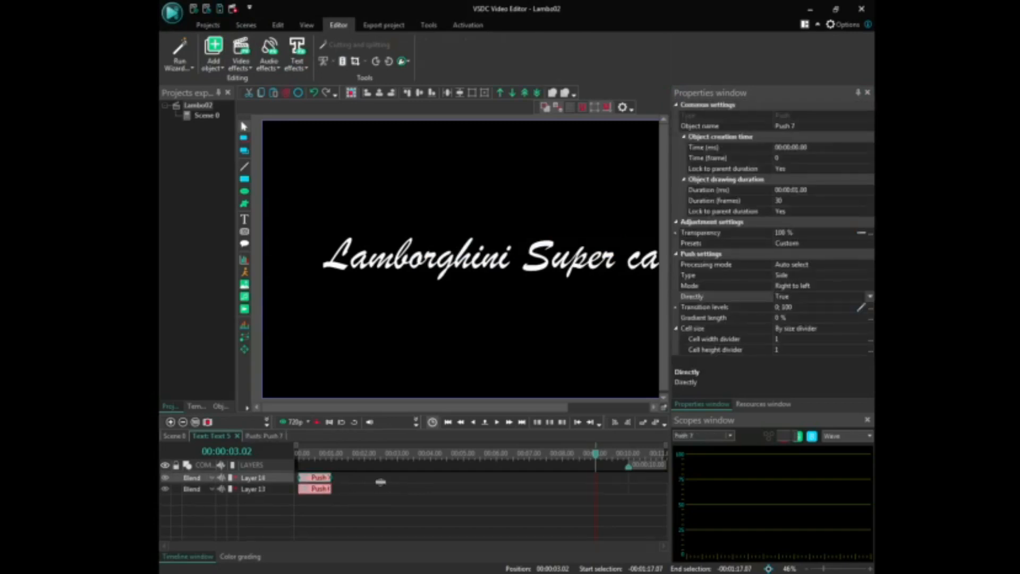
left_click_drag(335, 477, 339, 489)
left_click(334, 490)
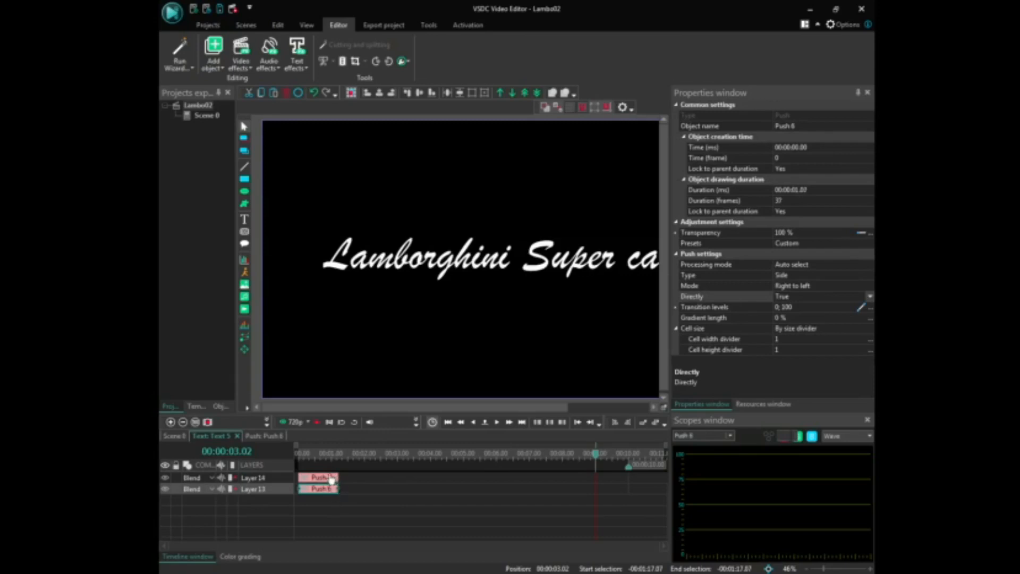
Step: Move the duplicate Push transition to 00:00:09.00 at the text's end and put the original on the same layer
left_click_drag(329, 481, 461, 483)
left_click_drag(311, 490, 311, 485)
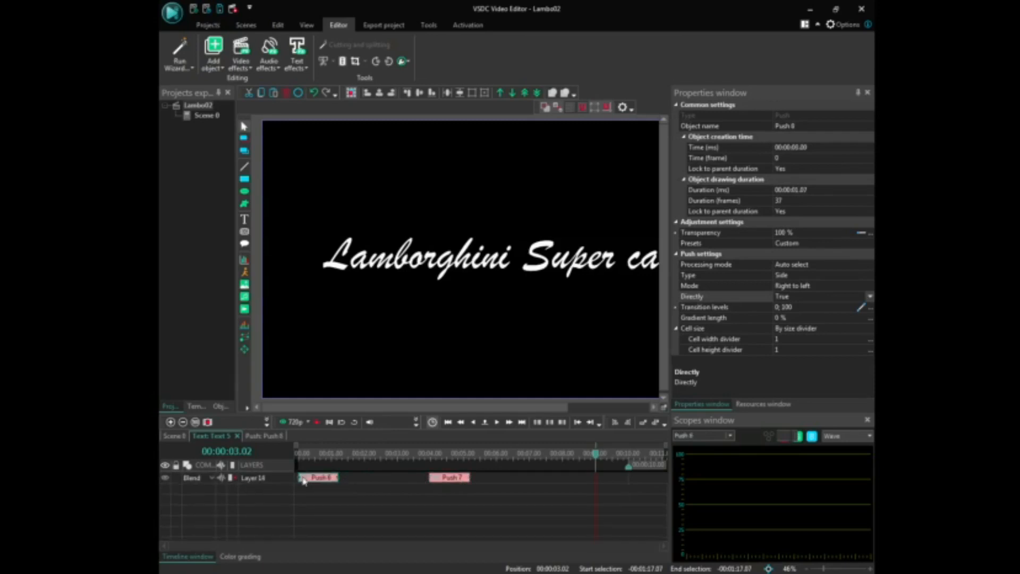
left_click_drag(446, 481, 609, 482)
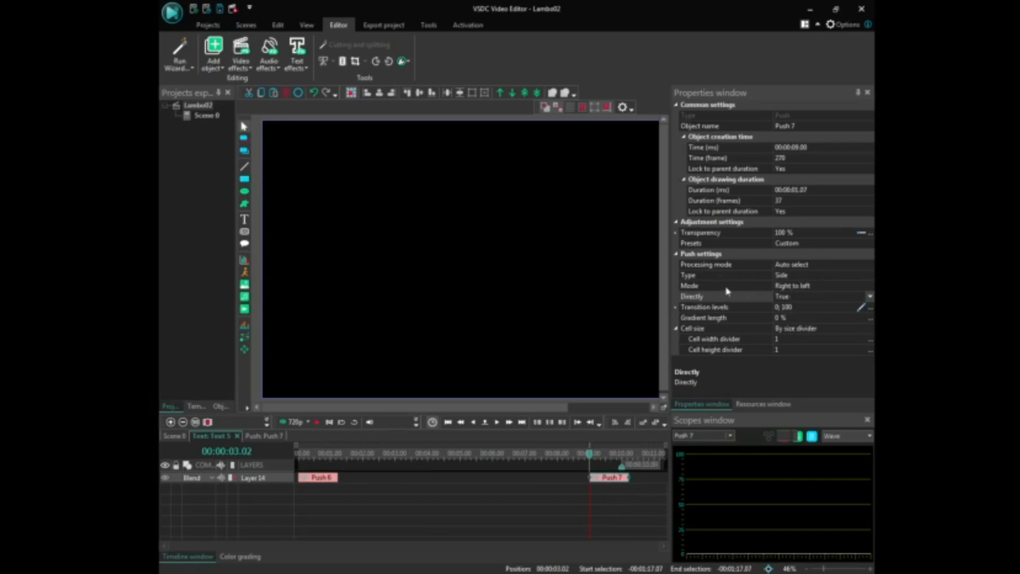
Step: Set the closing Push transition's mode to Left to right and Directly to False, and save the project
left_click(868, 289)
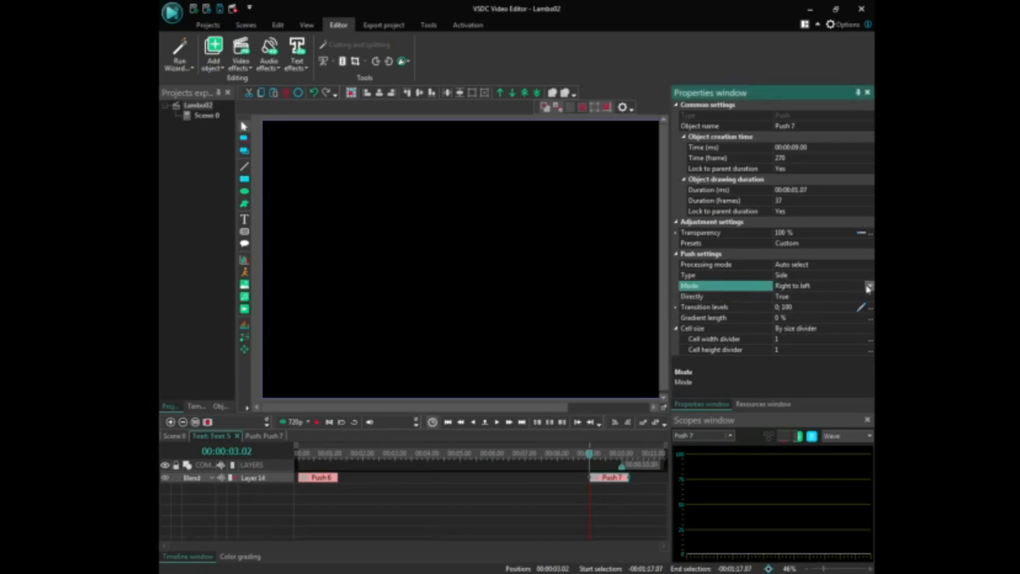
left_click(870, 287)
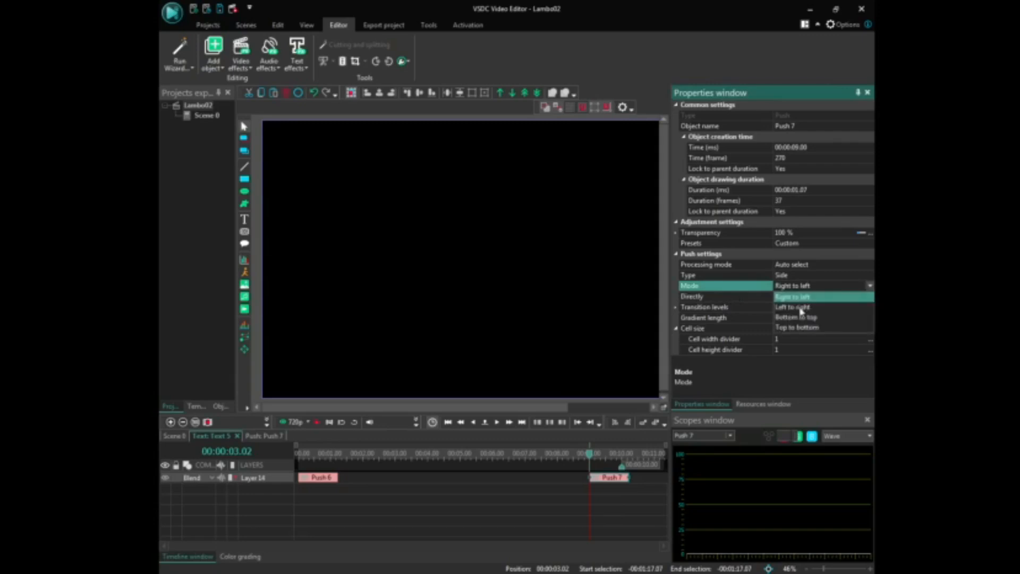
left_click(804, 310)
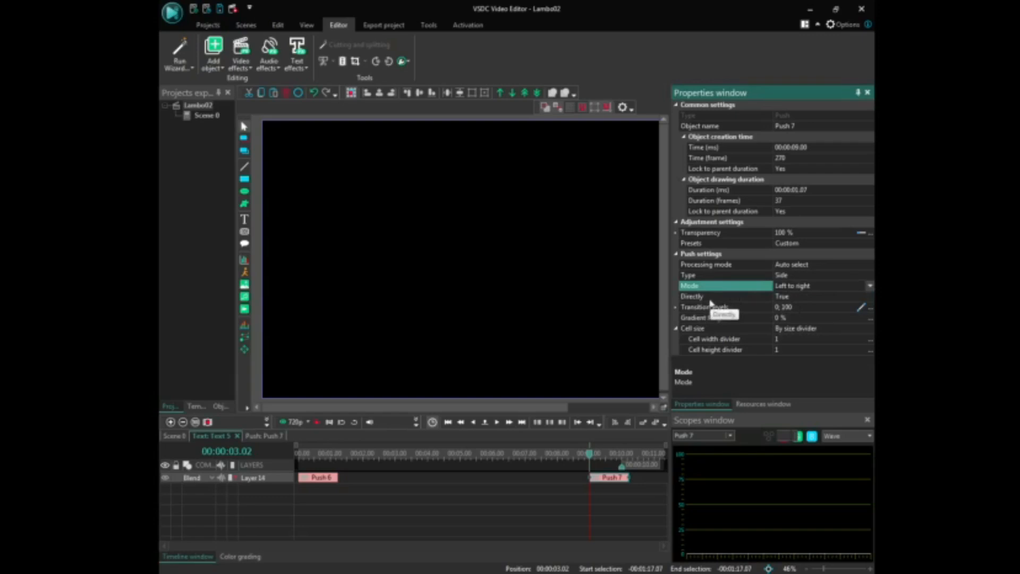
left_click(864, 296)
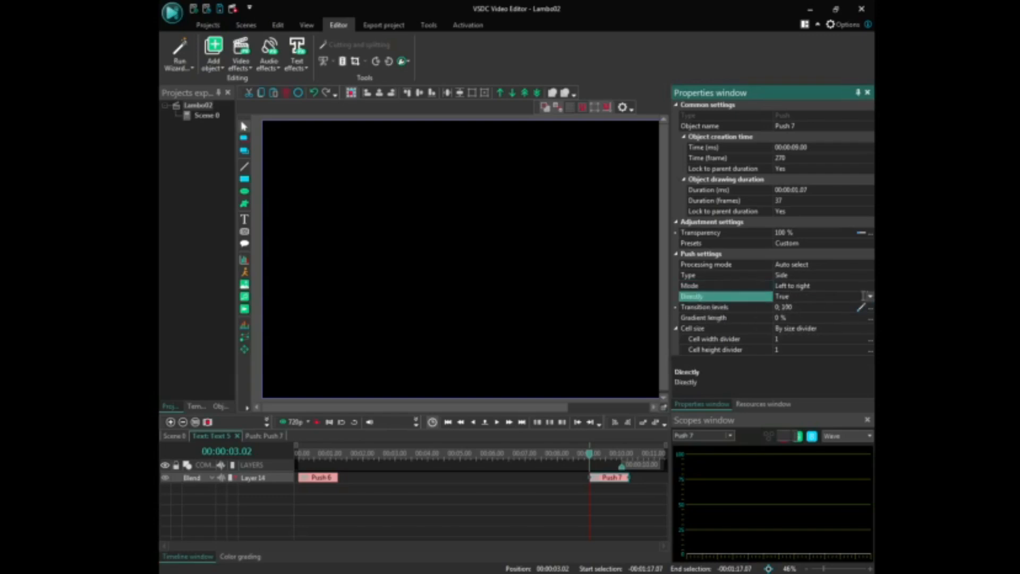
left_click(870, 296)
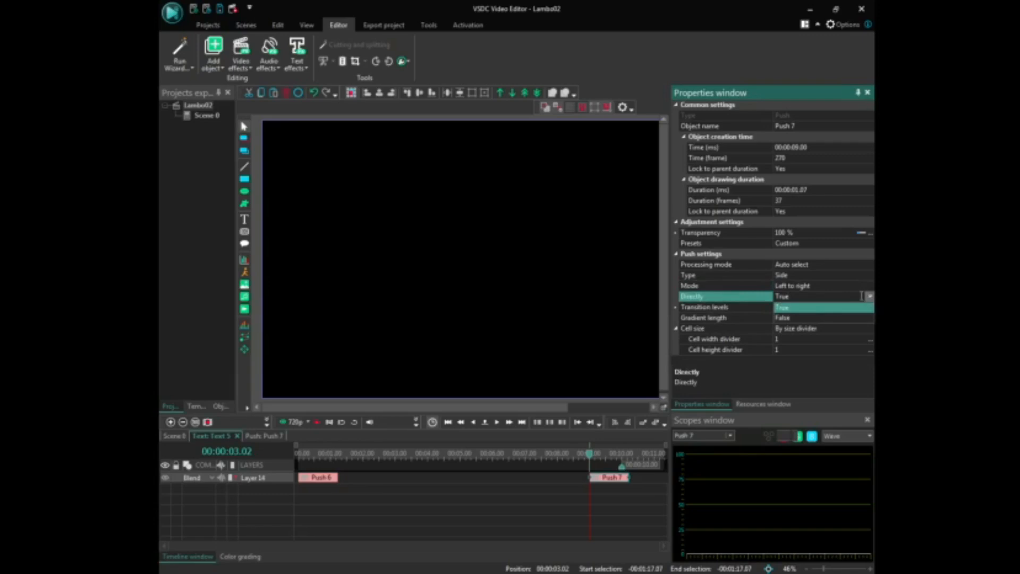
left_click(780, 318)
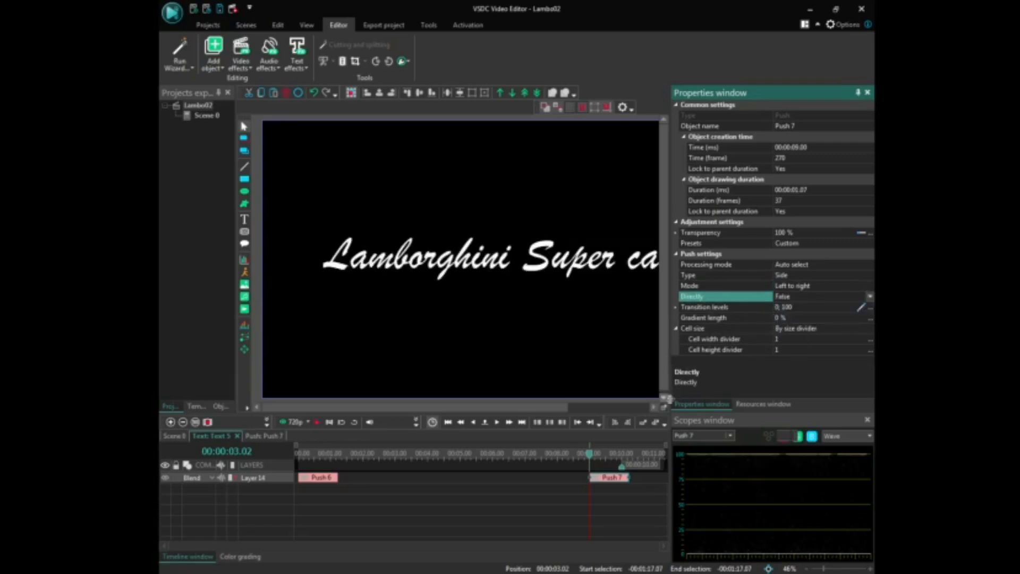
left_click(220, 8)
Step: Preview the text from its beginning to check the opening and closing Push transitions
left_click_drag(589, 453, 291, 453)
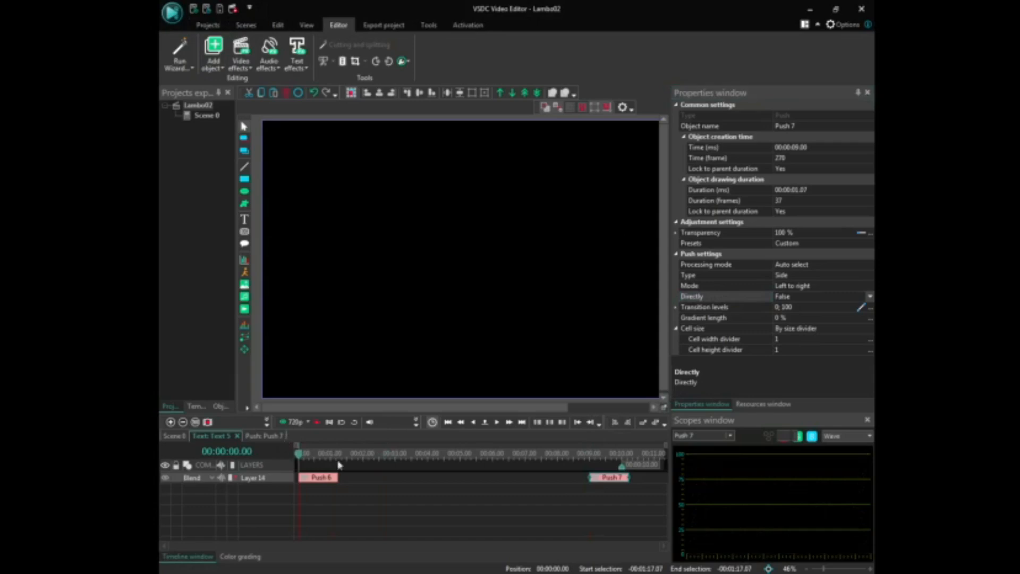
left_click(317, 428)
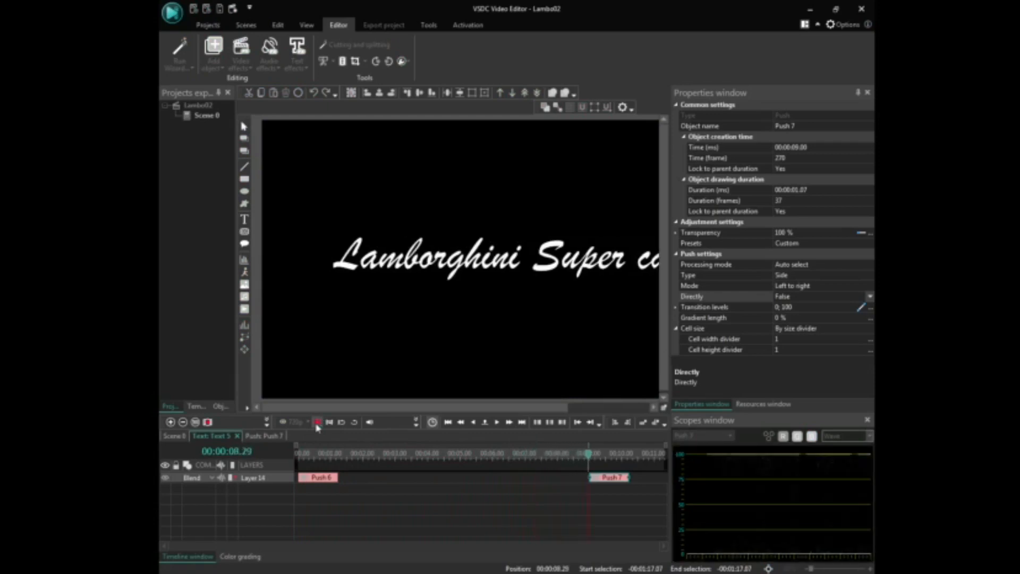
left_click(318, 423)
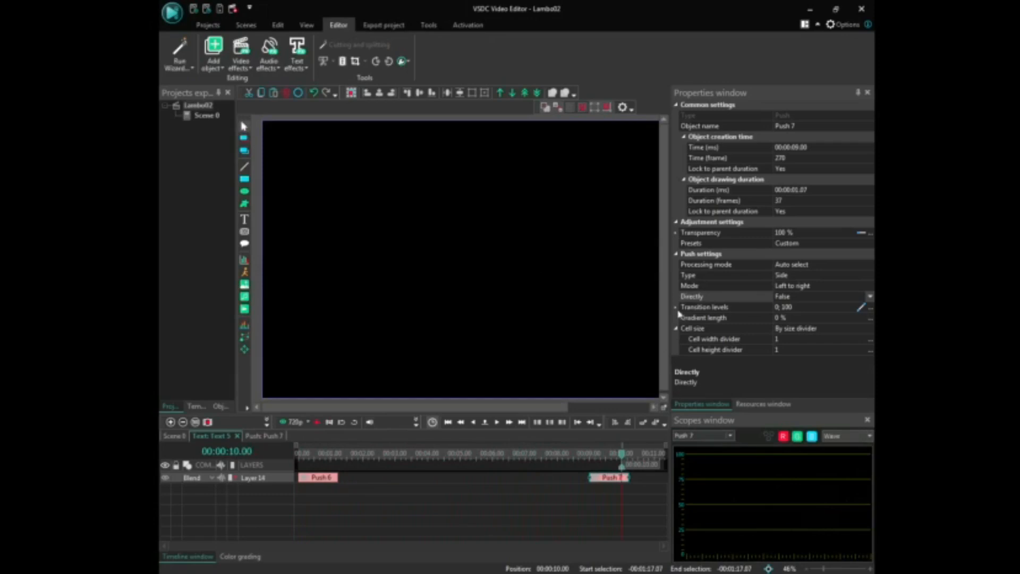
left_click_drag(671, 313, 693, 313)
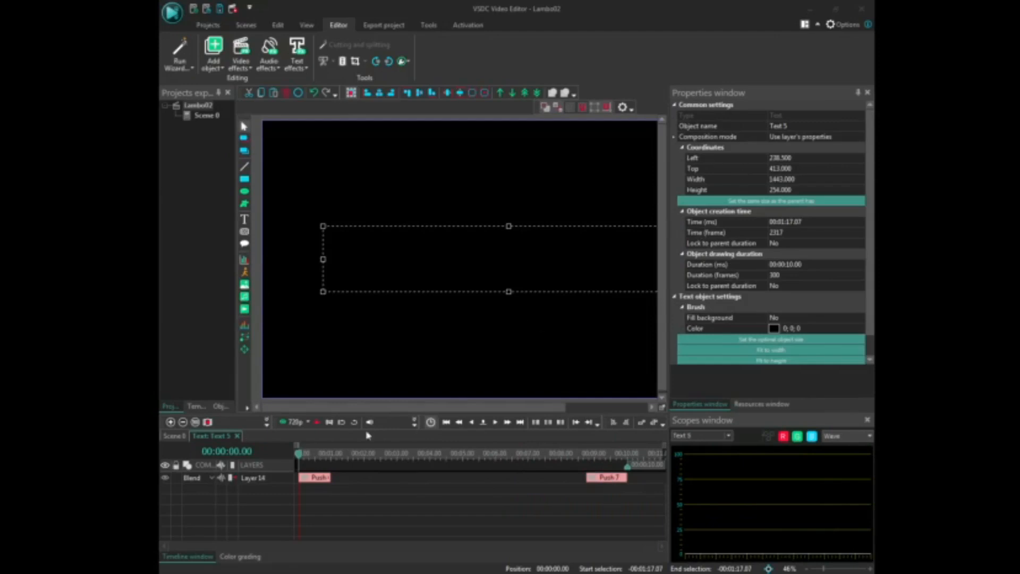
Step: Apply a Motion blur filter to the text from the main scene, using the whole parent duration and an inserted new layer
left_click(169, 436)
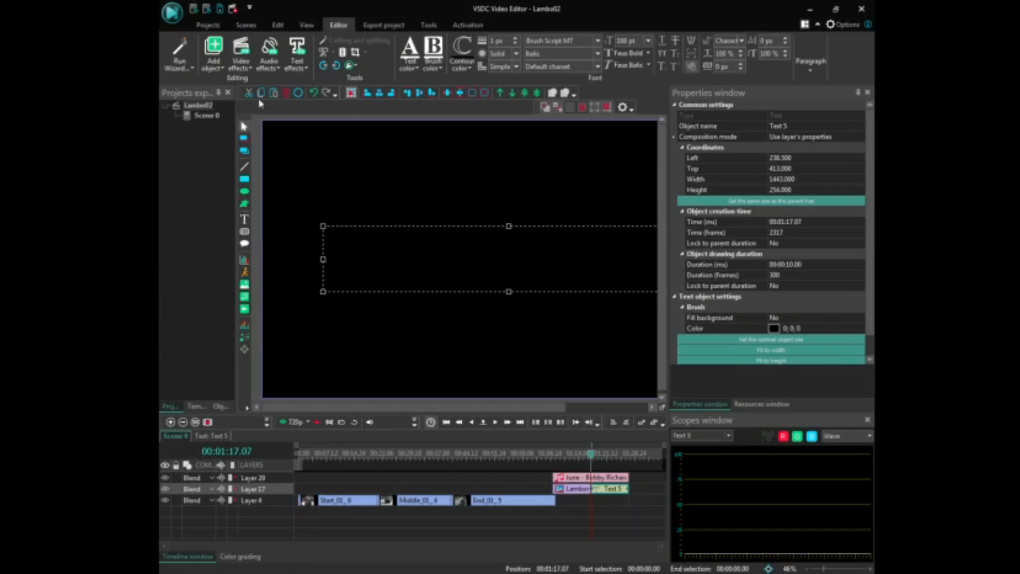
left_click(242, 69)
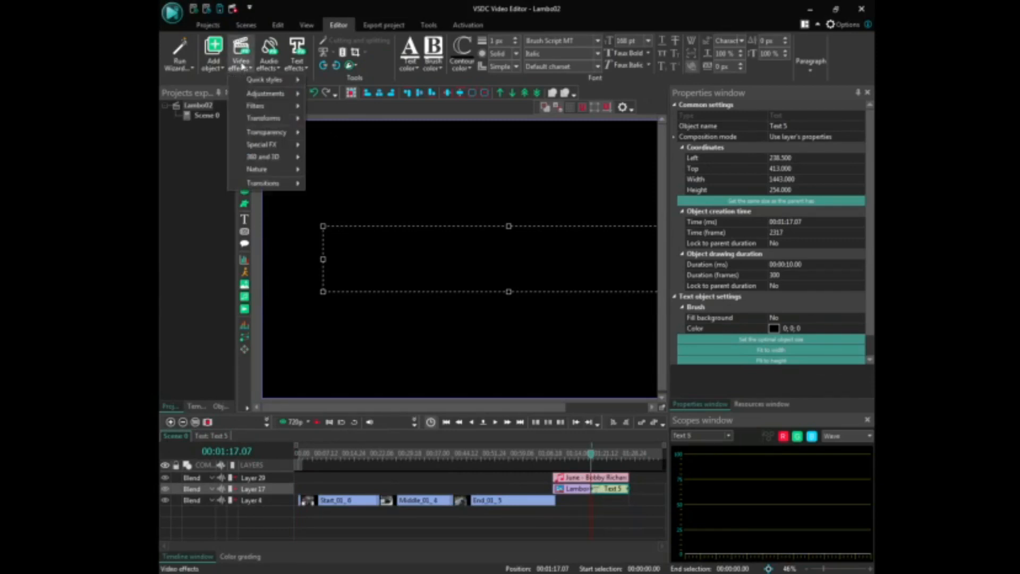
mouse_move(260, 107)
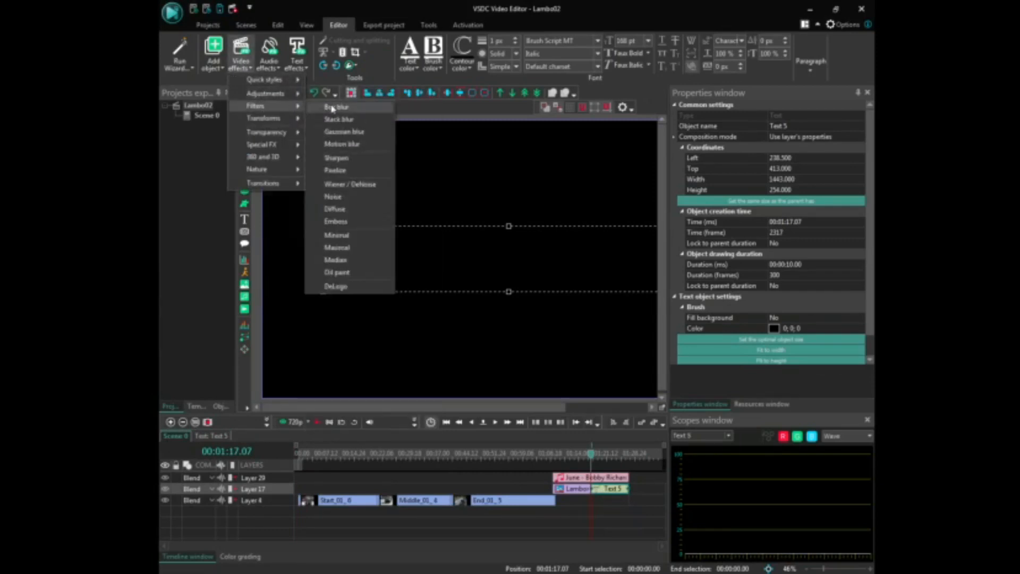
left_click(343, 148)
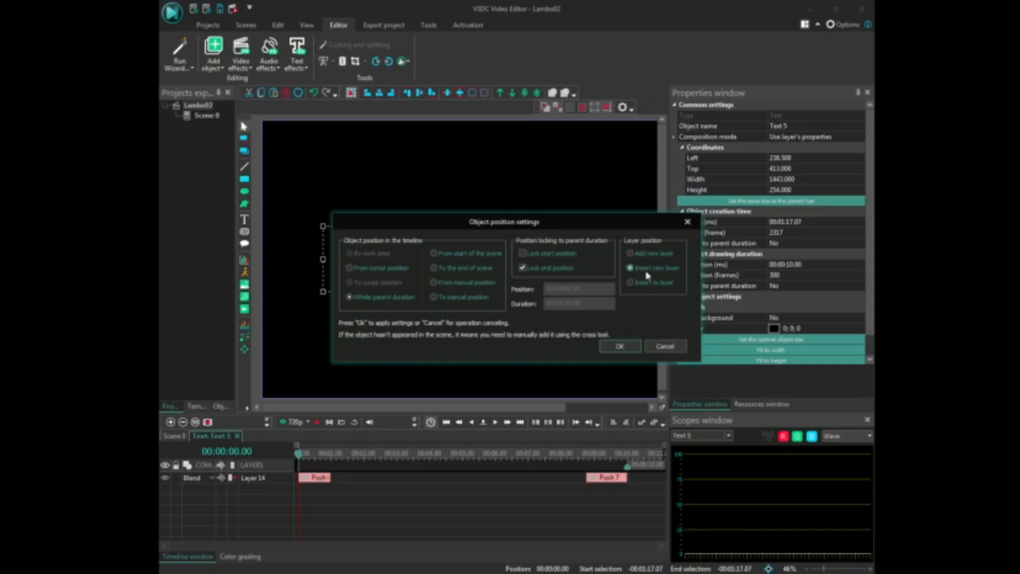
left_click(628, 348)
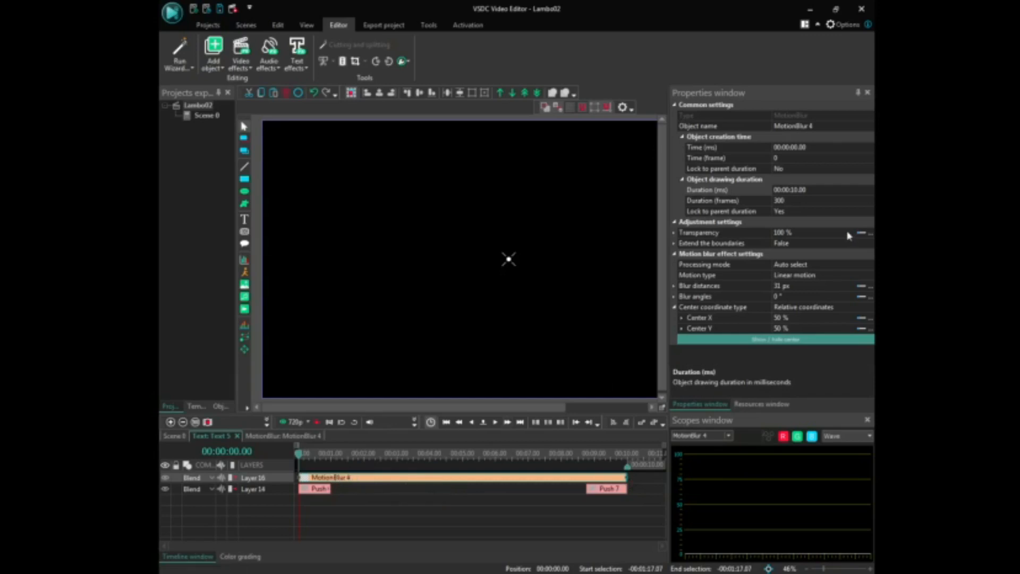
Step: Set the Motion blur effect's drawing duration to 00:00:01.00 and save the project
left_click(816, 192)
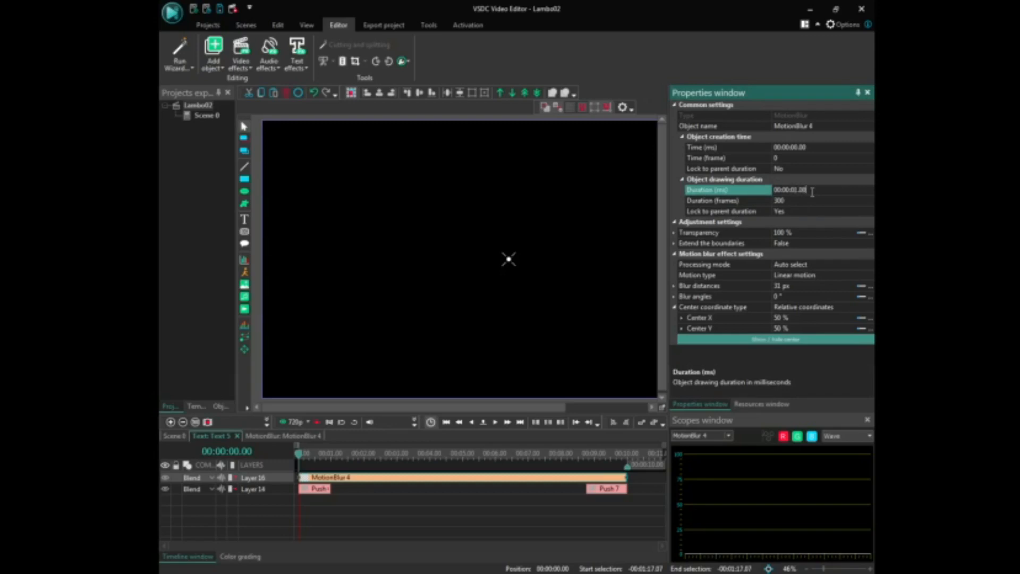
key("Return")
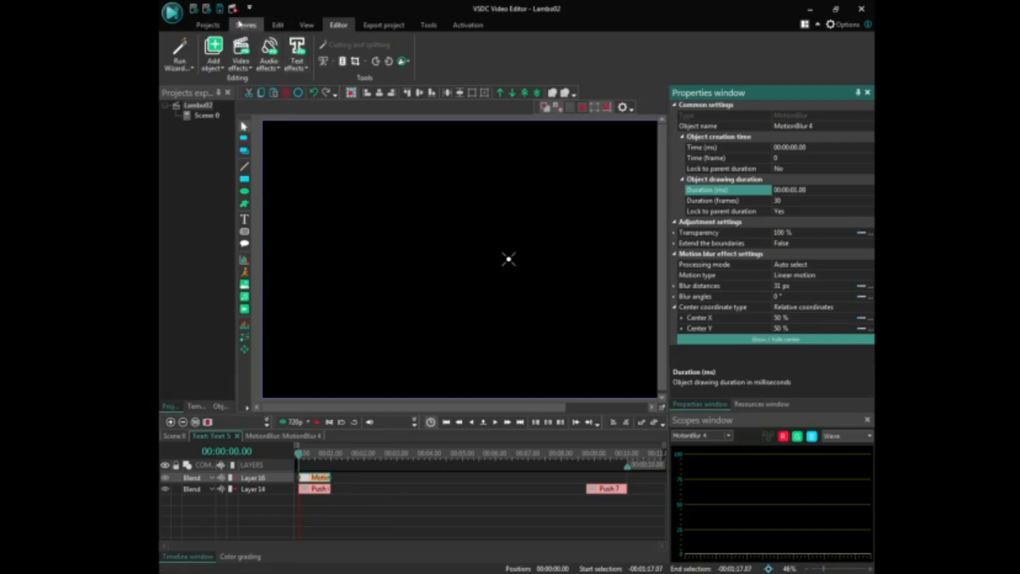
left_click(220, 13)
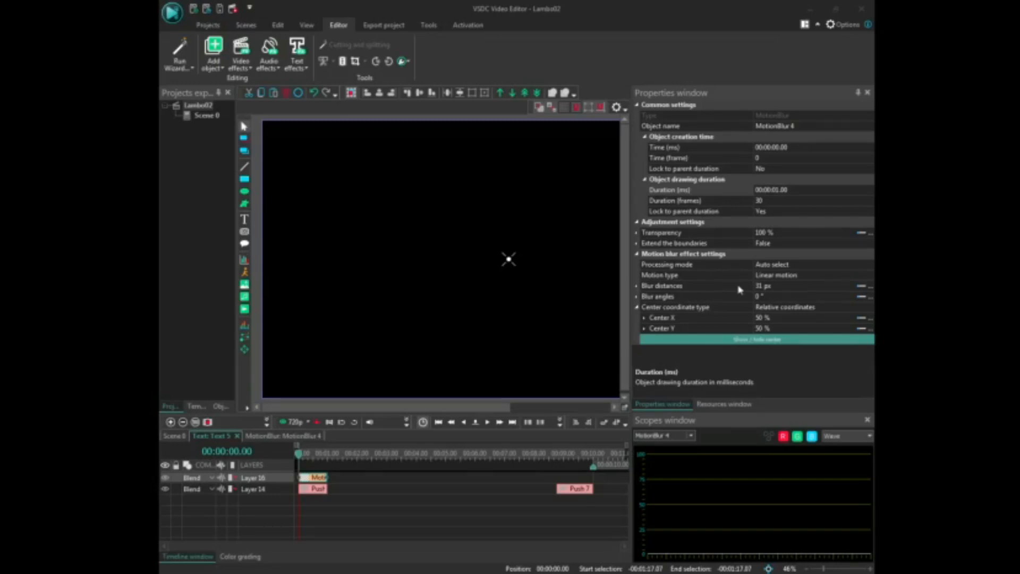
Step: Set the Motion blur's blur distances to 50 px, and save the project after consulting the degree-circle reference image
left_click(764, 290)
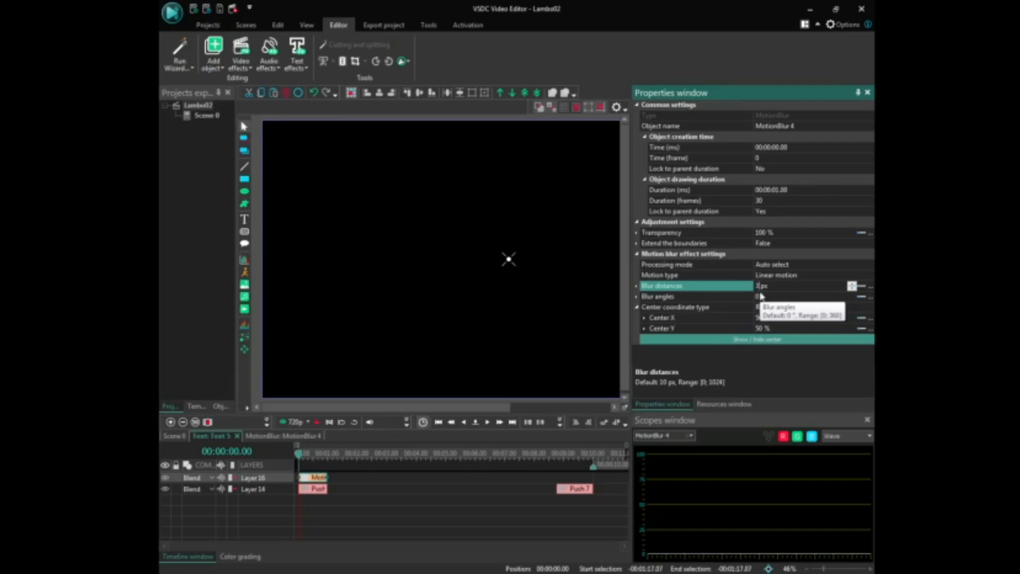
type("50")
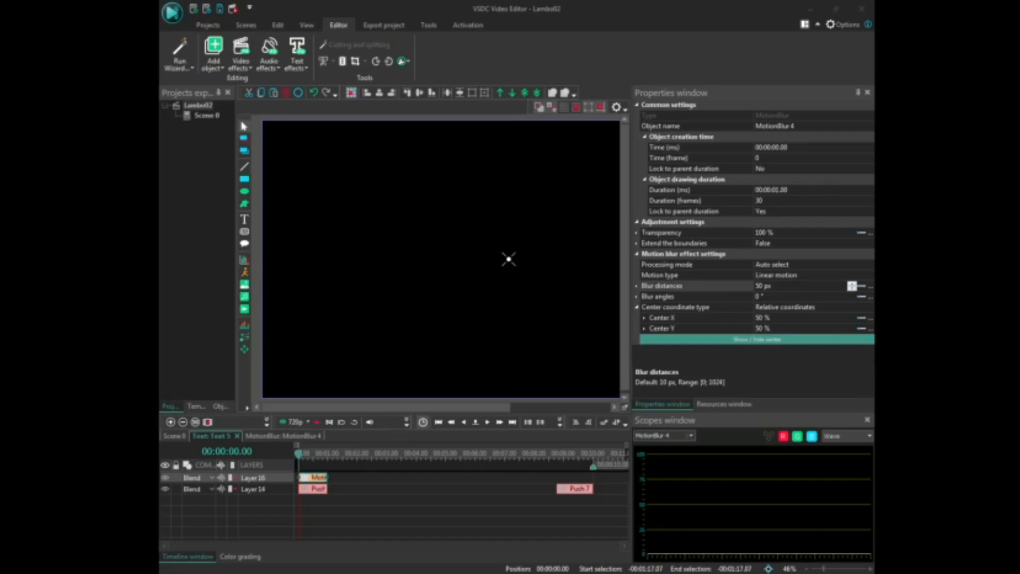
left_click_drag(874, 64, 707, 36)
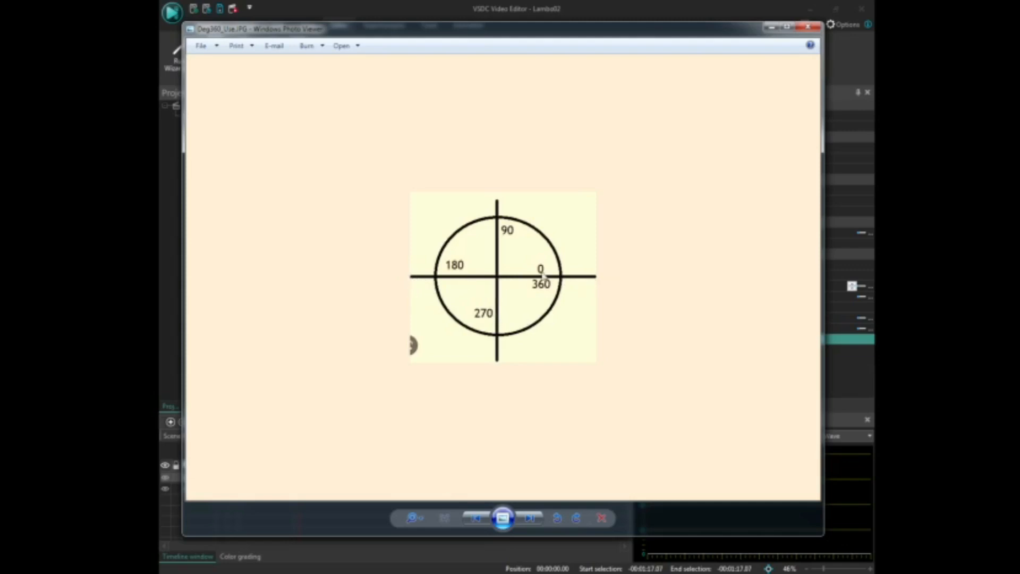
left_click(770, 28)
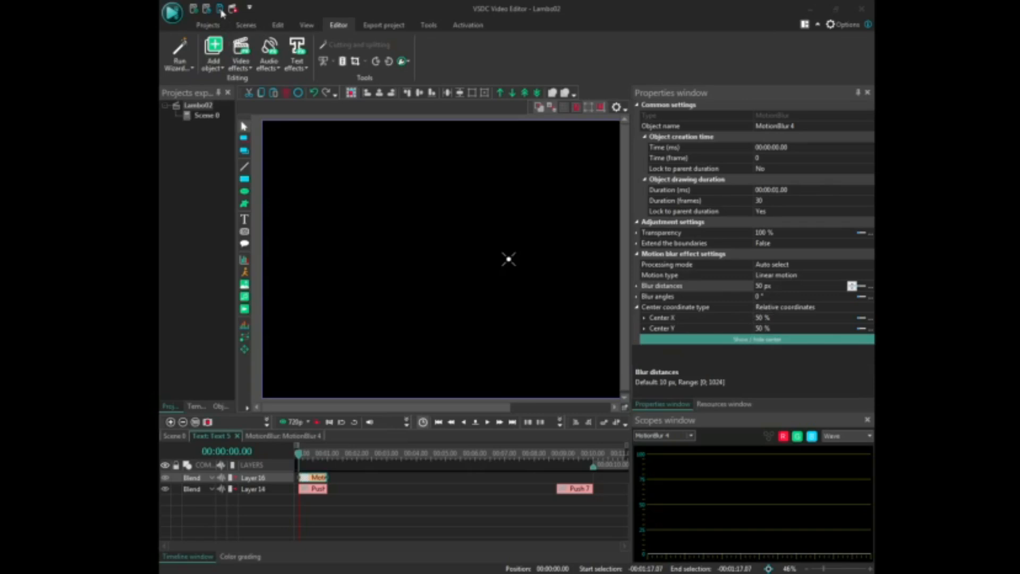
left_click(220, 11)
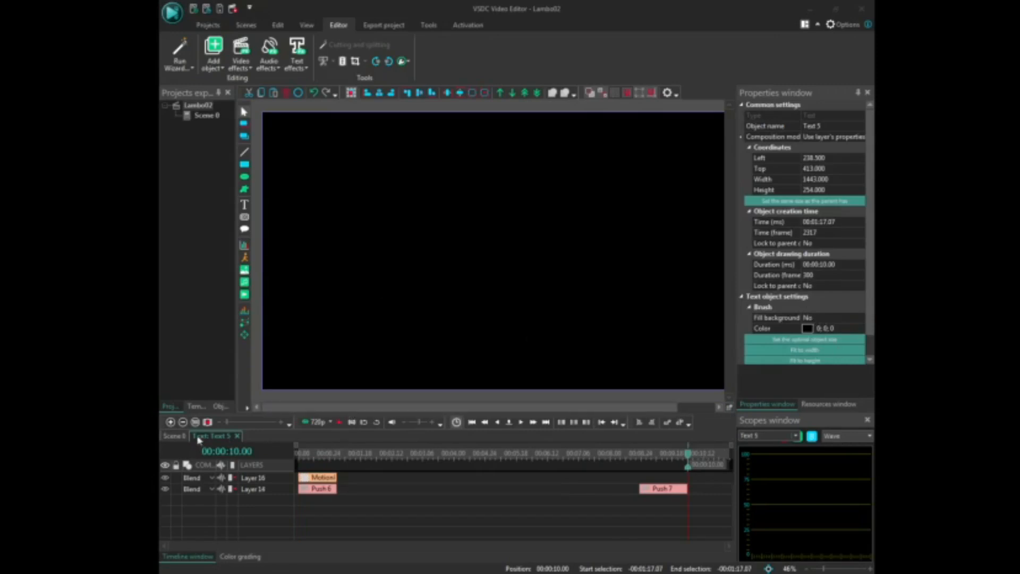
Step: Preview the main scene from about 00:01:14.13, just before the title text, to check the motion-blurred opening push
left_click(175, 437)
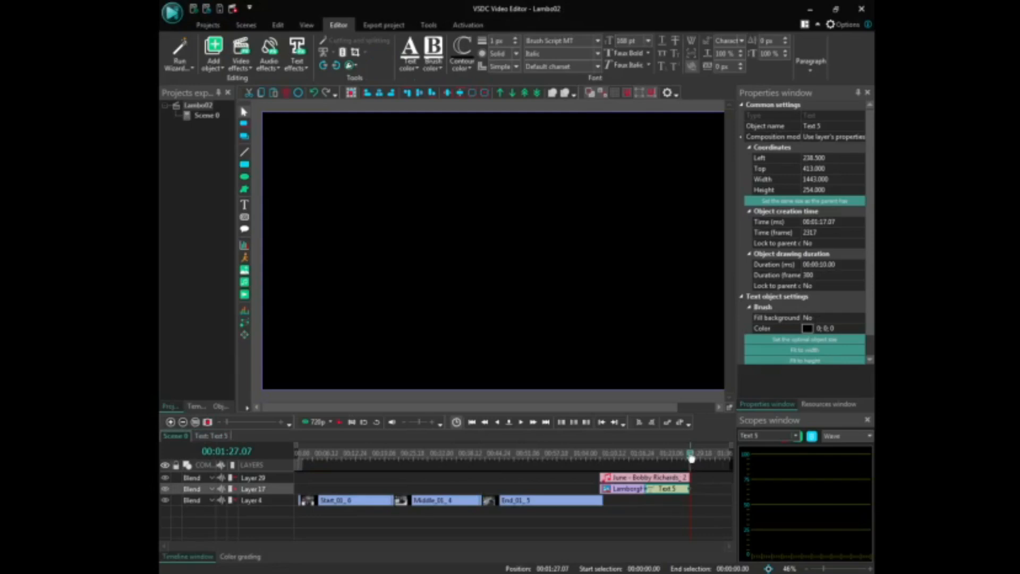
left_click_drag(691, 458, 634, 460)
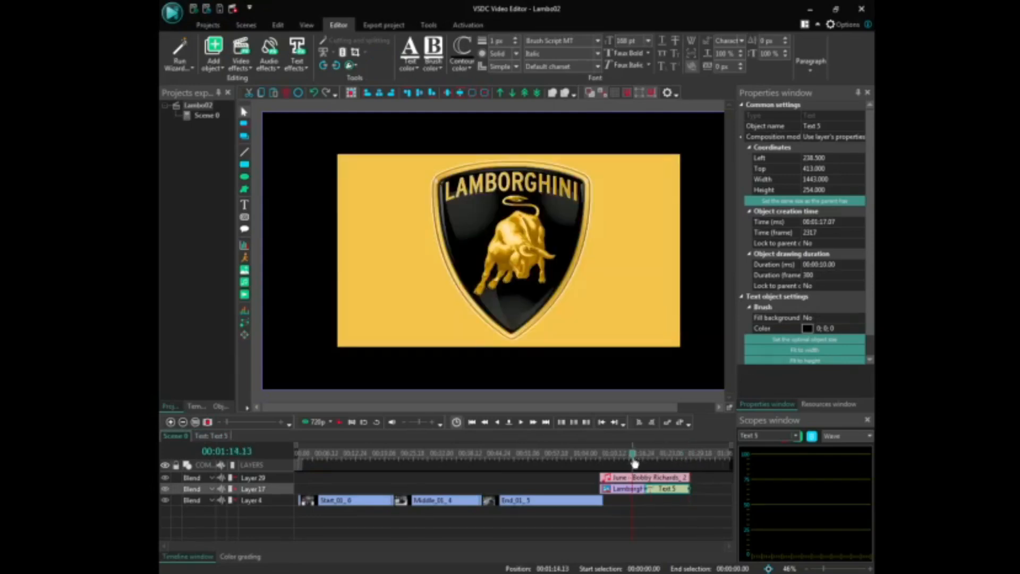
left_click(339, 423)
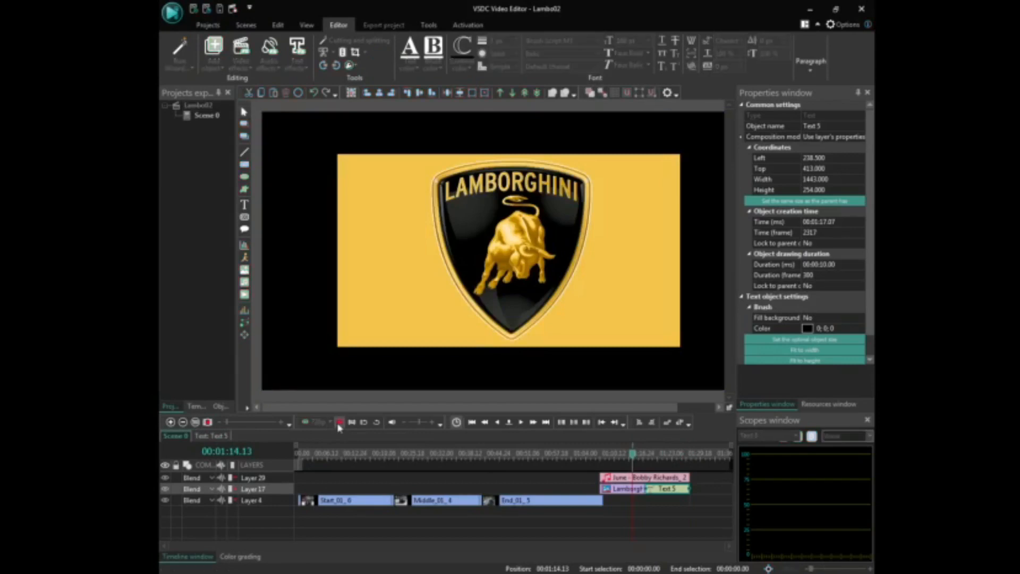